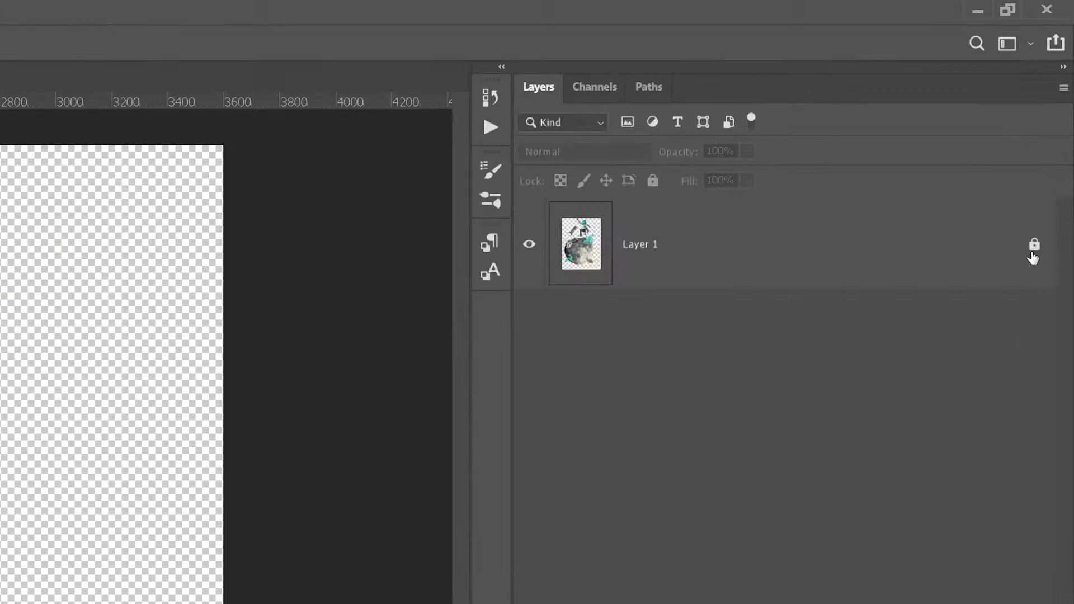
Step: Unlock Layer 1 and add a Reveal All white layer mask to it
{"action": "left_click", "coordinate": [1034, 252]}
{"action": "left_click", "coordinate": [1033, 258]}
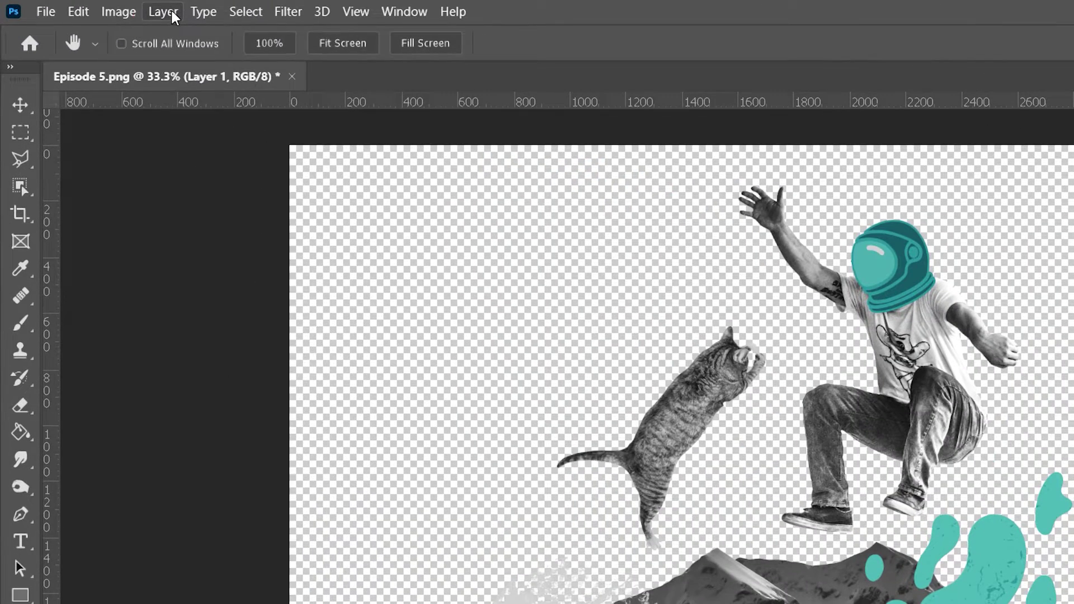
{"action": "left_click", "coordinate": [163, 12]}
{"action": "mouse_move", "coordinate": [193, 320]}
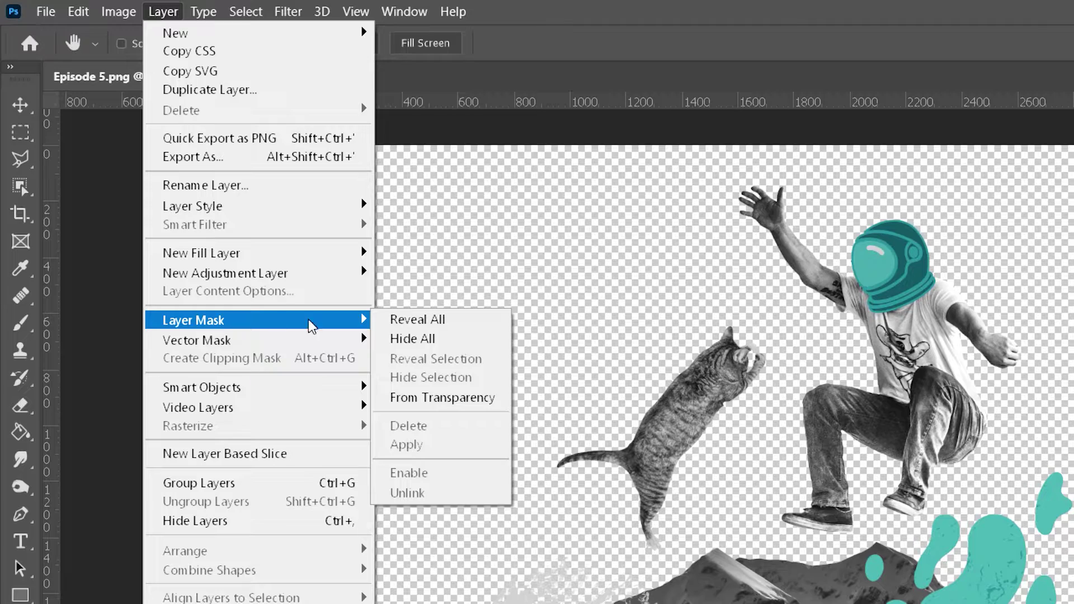
{"action": "left_click", "coordinate": [451, 320]}
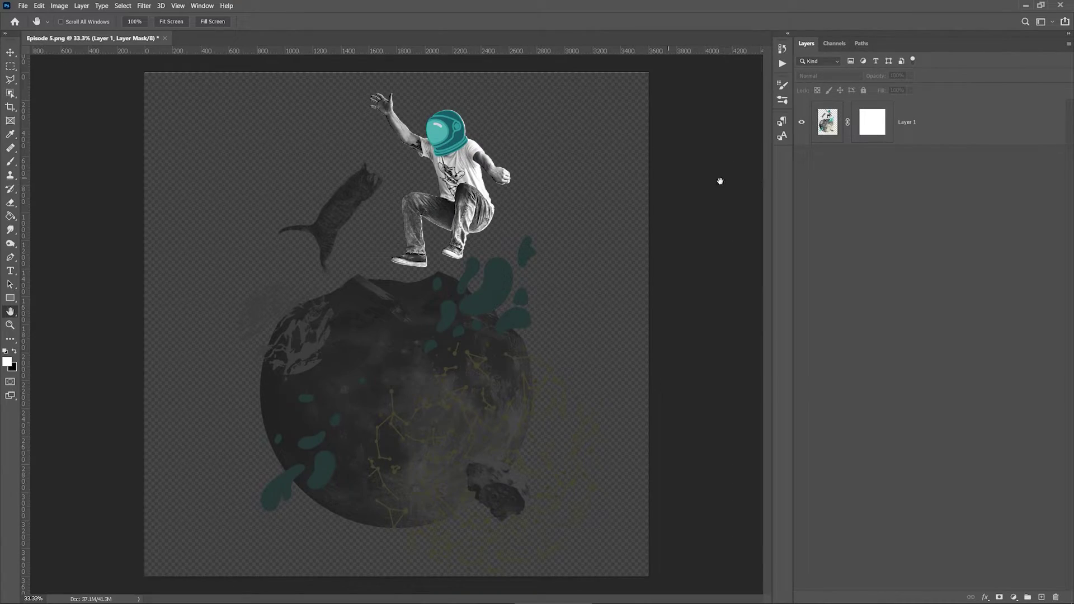
Step: On the mask, quick-select the astronaut's helmet, legs and raised arm, then invert the selection
{"action": "left_click", "coordinate": [866, 188]}
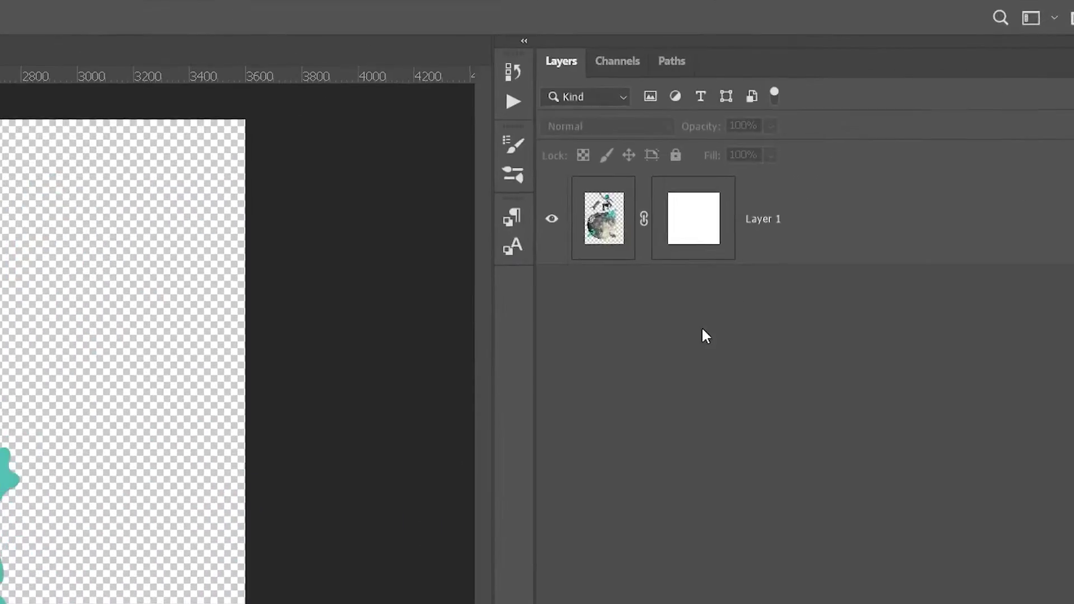
{"action": "left_click", "coordinate": [694, 240]}
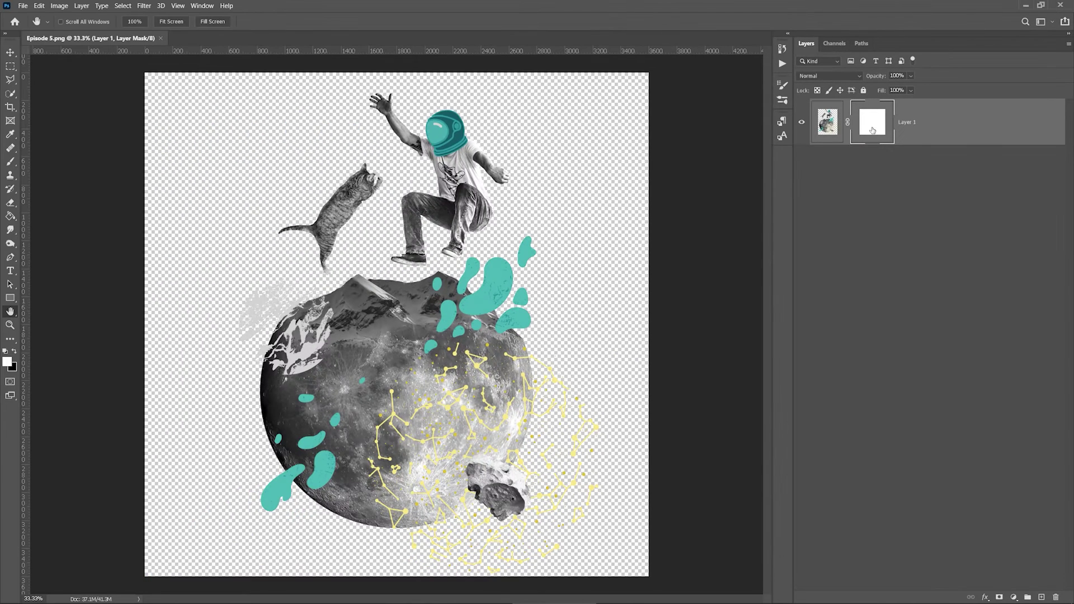
{"action": "key", "text": "w"}
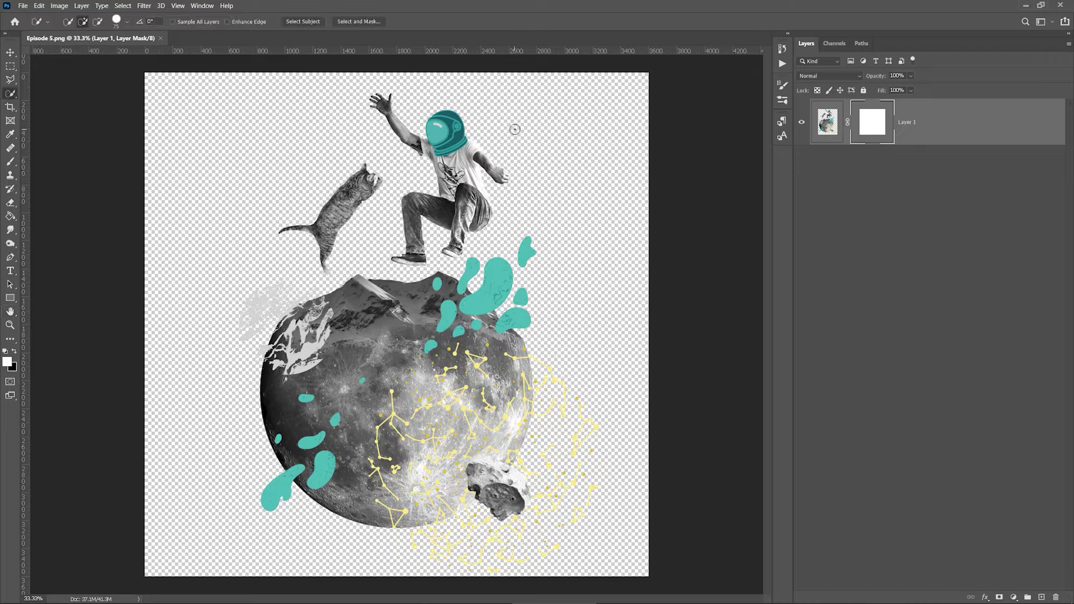
{"action": "left_click_drag", "start_coordinate": [443, 124], "coordinate": [453, 144]}
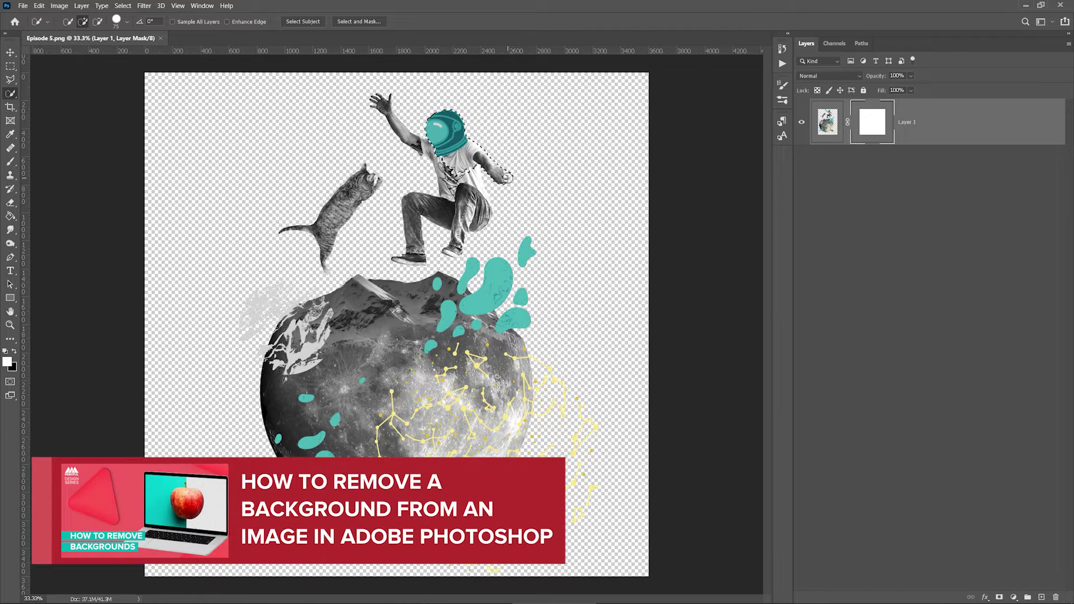
{"action": "left_click_drag", "start_coordinate": [484, 191], "coordinate": [502, 267]}
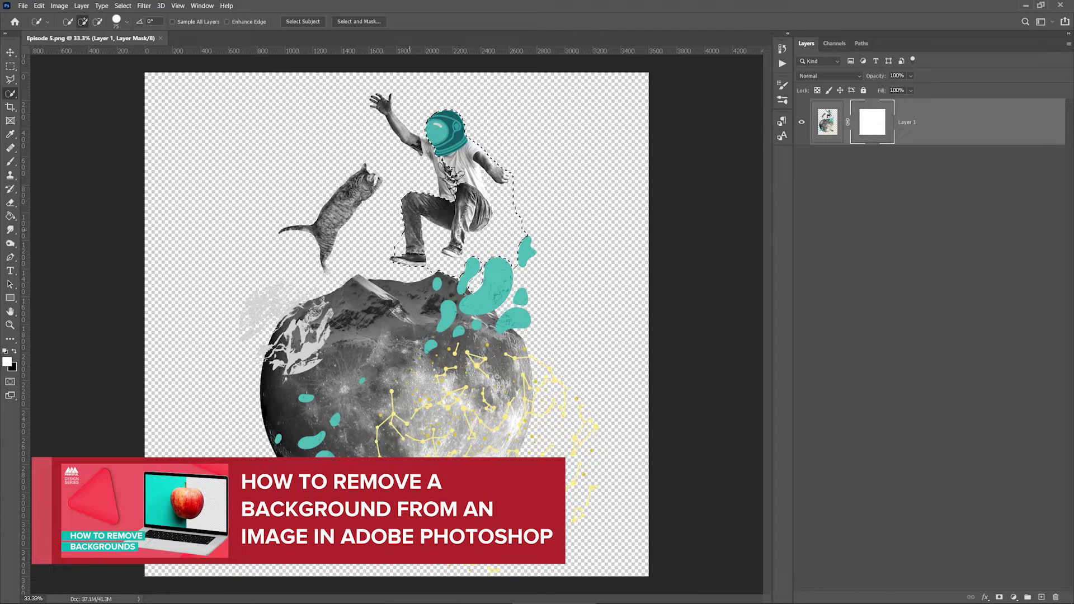
{"action": "left_click_drag", "start_coordinate": [407, 124], "coordinate": [382, 104]}
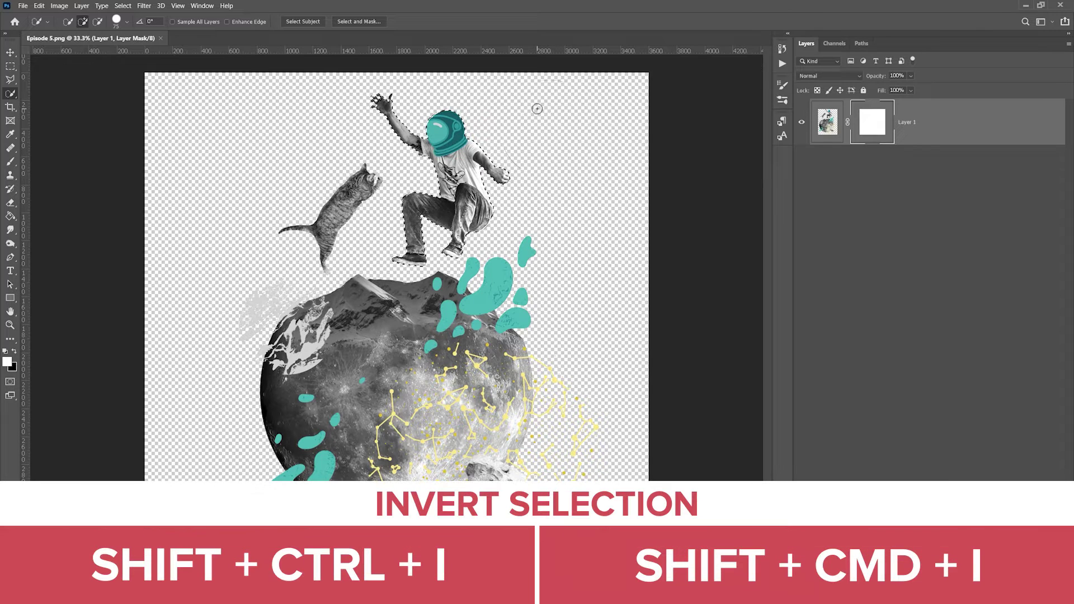
{"action": "key", "text": "shift+ctrl+i"}
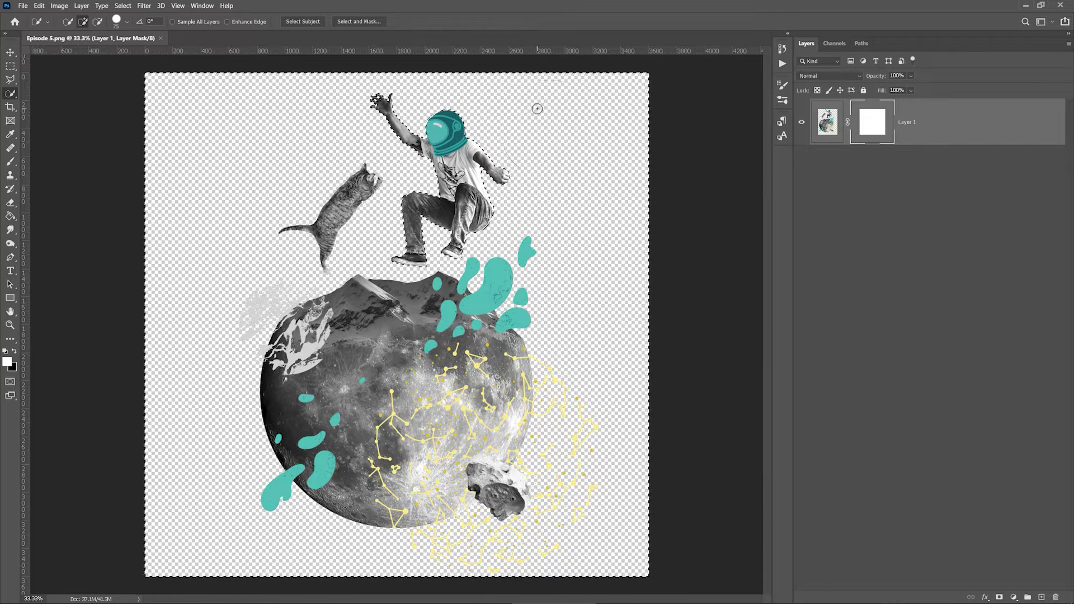
{"action": "key", "text": "shift+F5"}
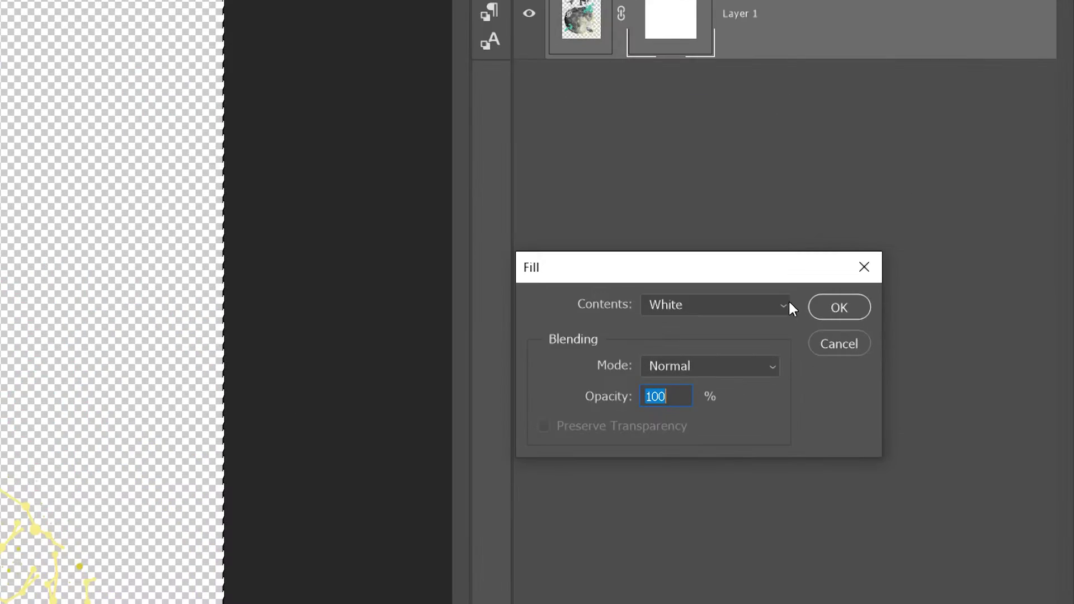
Step: Fill the inverted selection on the layer mask with Black
{"action": "left_click", "coordinate": [926, 269]}
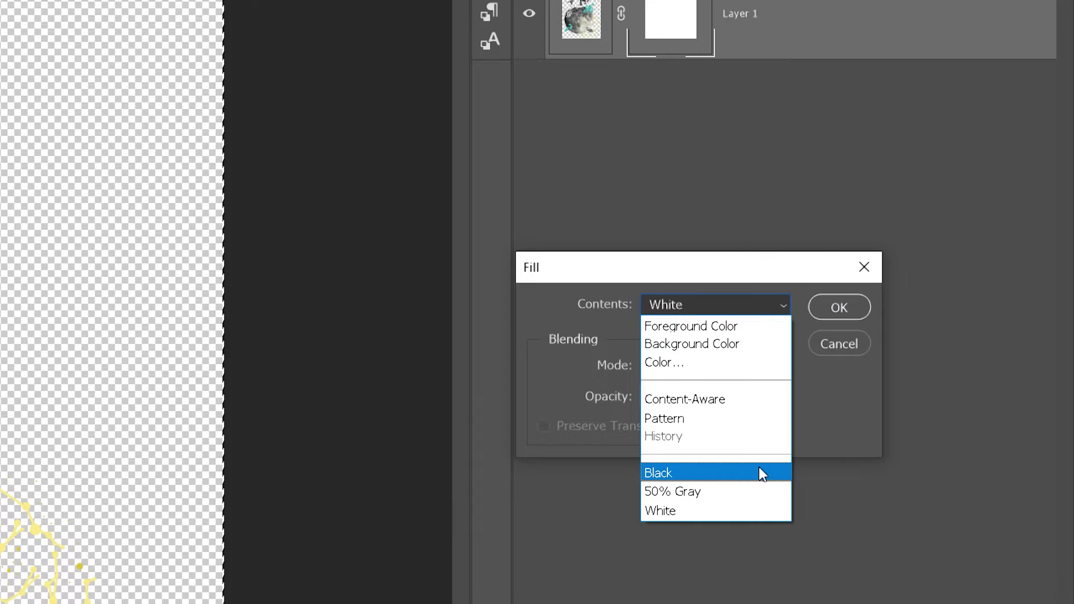
{"action": "left_click", "coordinate": [759, 468]}
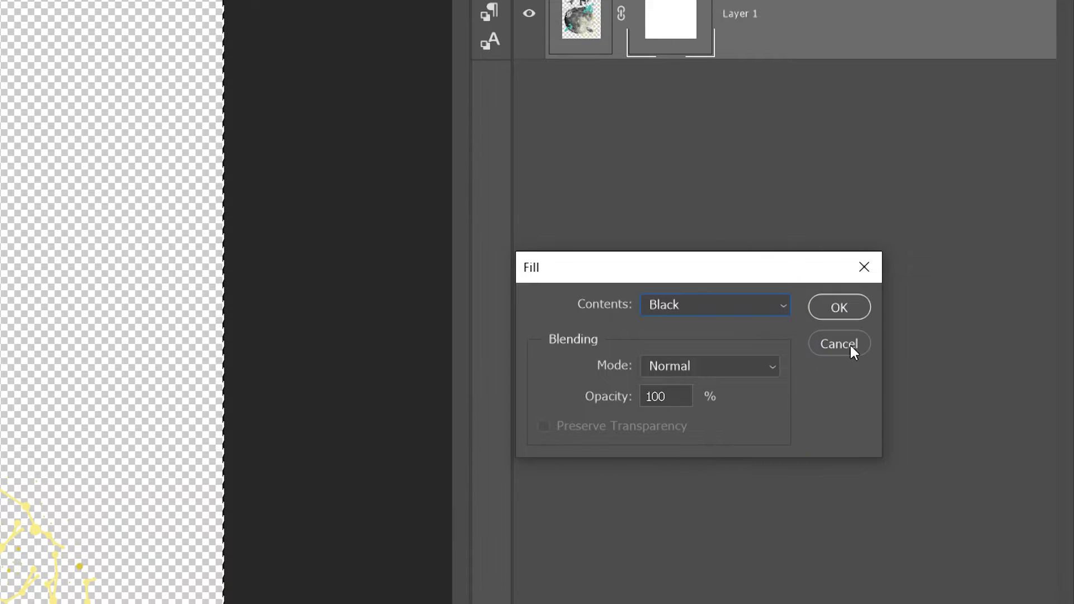
{"action": "left_click", "coordinate": [851, 308]}
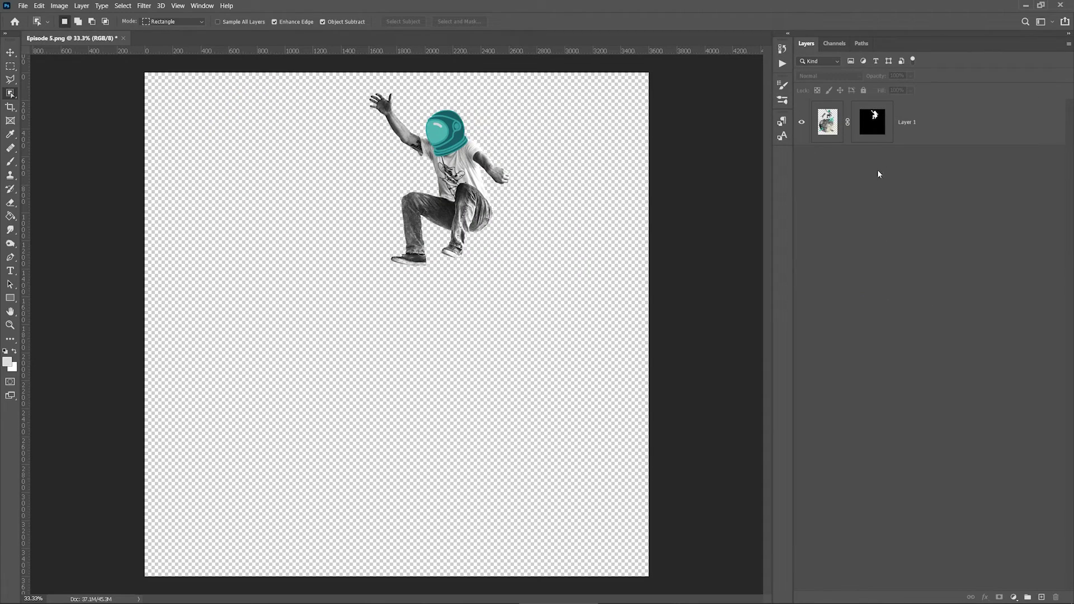
Step: Disable Layer 1's mask so the full collage with cat, moon and splashes shows
{"action": "left_click", "coordinate": [875, 126]}
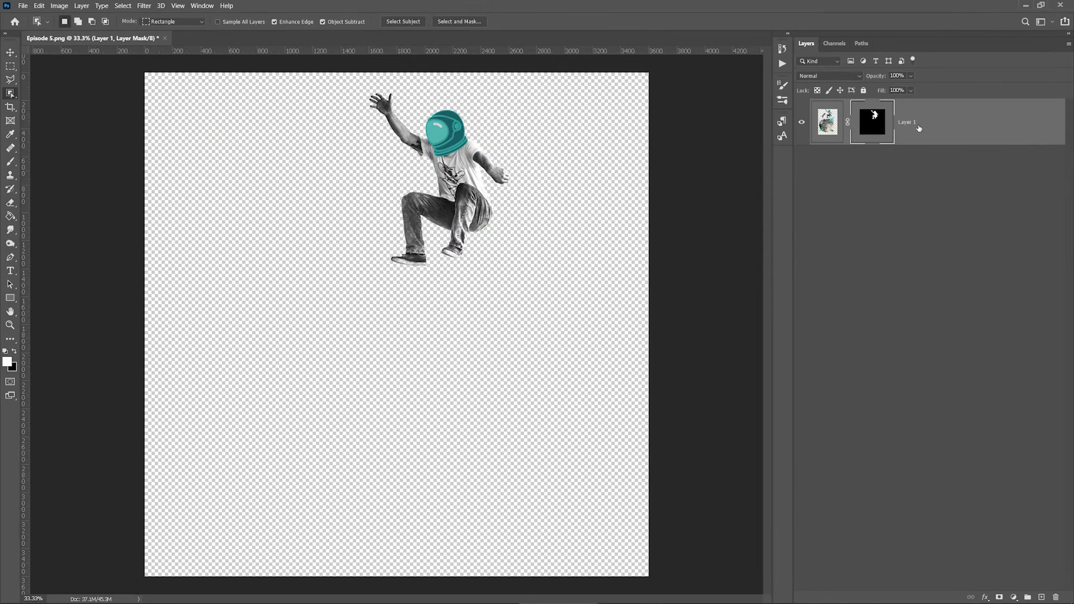
{"action": "left_click", "coordinate": [834, 129]}
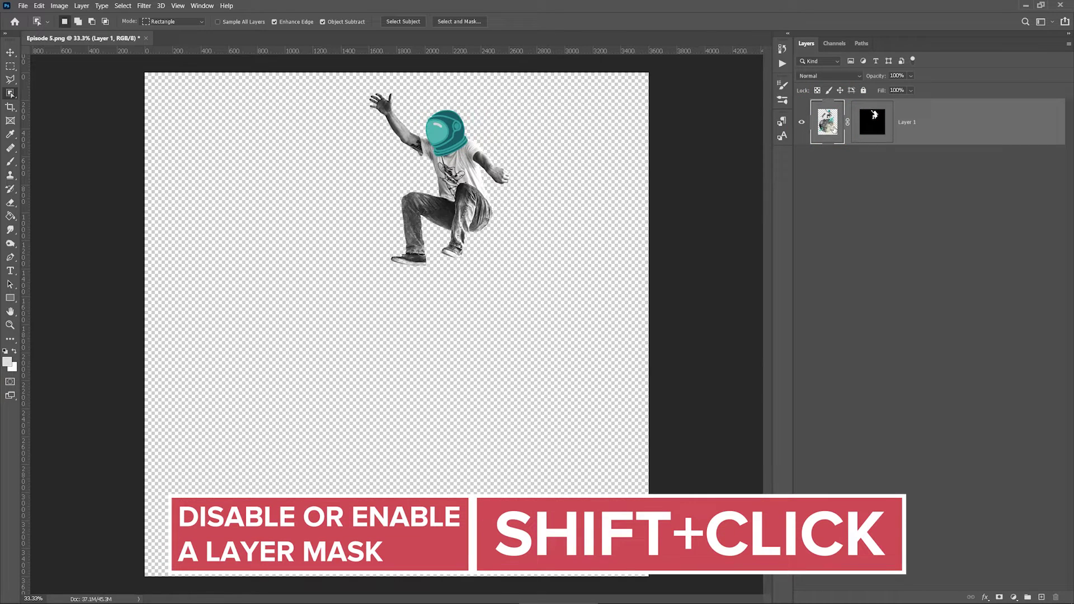
{"action": "left_click", "coordinate": [868, 128], "text": "shift"}
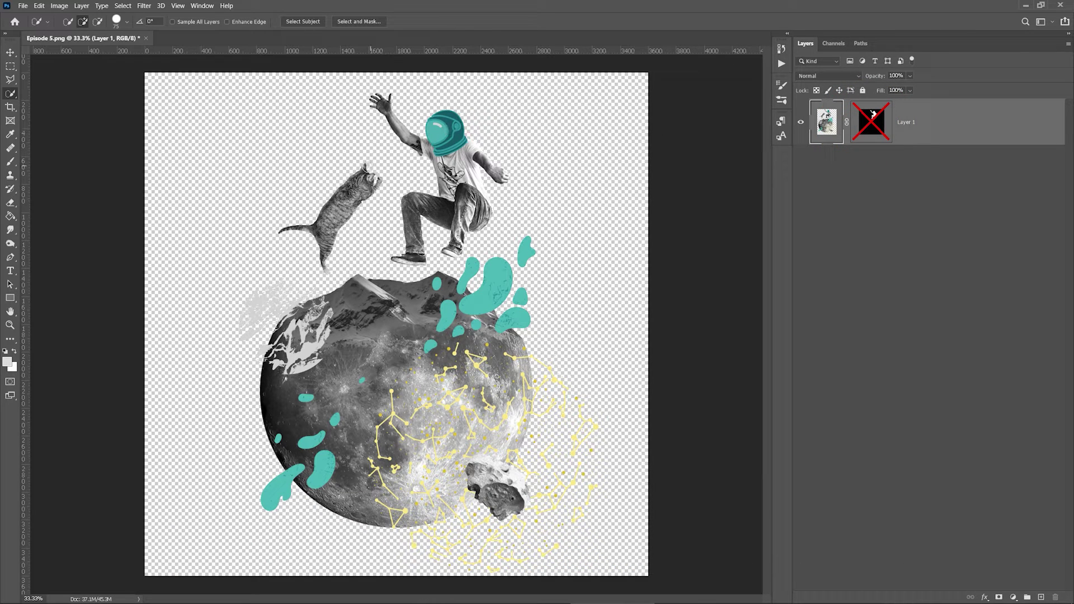
Step: Quick-select the cat and re-enable the layer mask
{"action": "left_click_drag", "start_coordinate": [365, 175], "coordinate": [358, 229]}
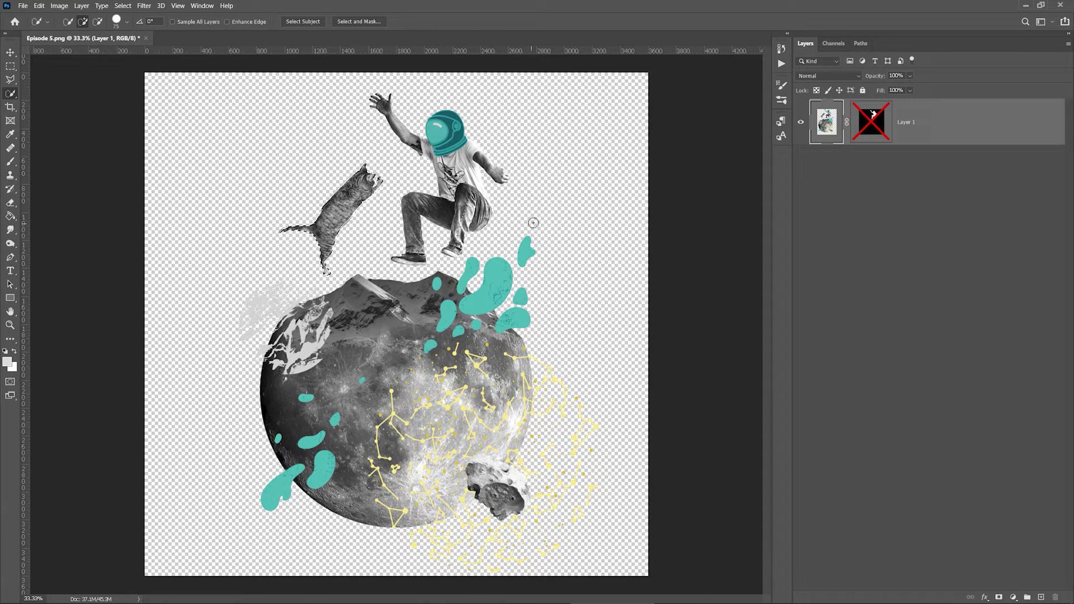
{"action": "key", "text": "h"}
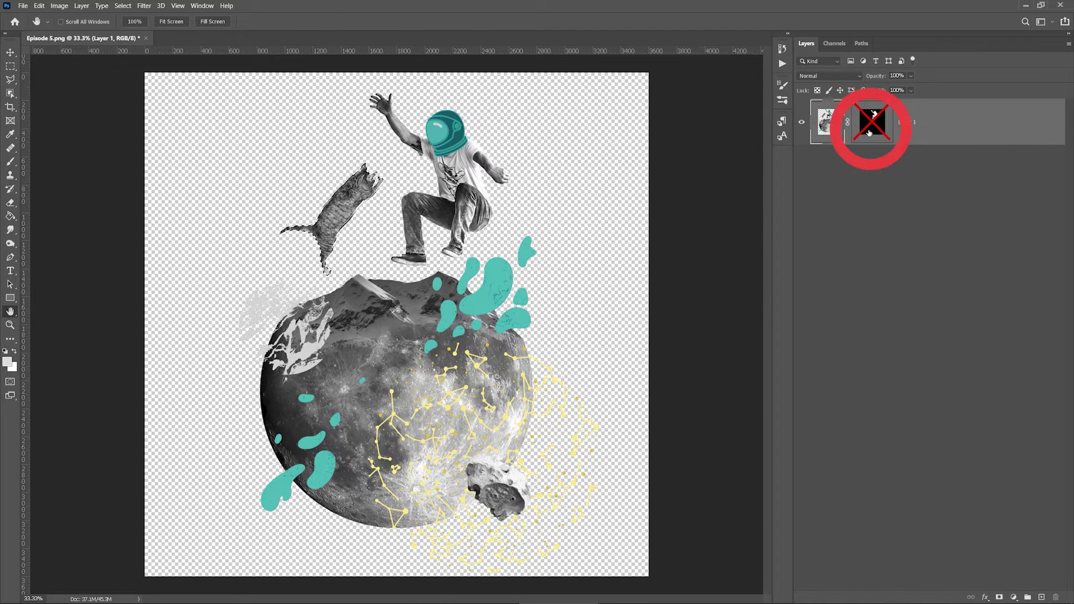
{"action": "left_click", "coordinate": [869, 132], "text": "shift"}
Step: Fill the cat selection on the mask with White using the Paint Bucket
{"action": "key", "text": "i"}
{"action": "key", "text": "shift+F5"}
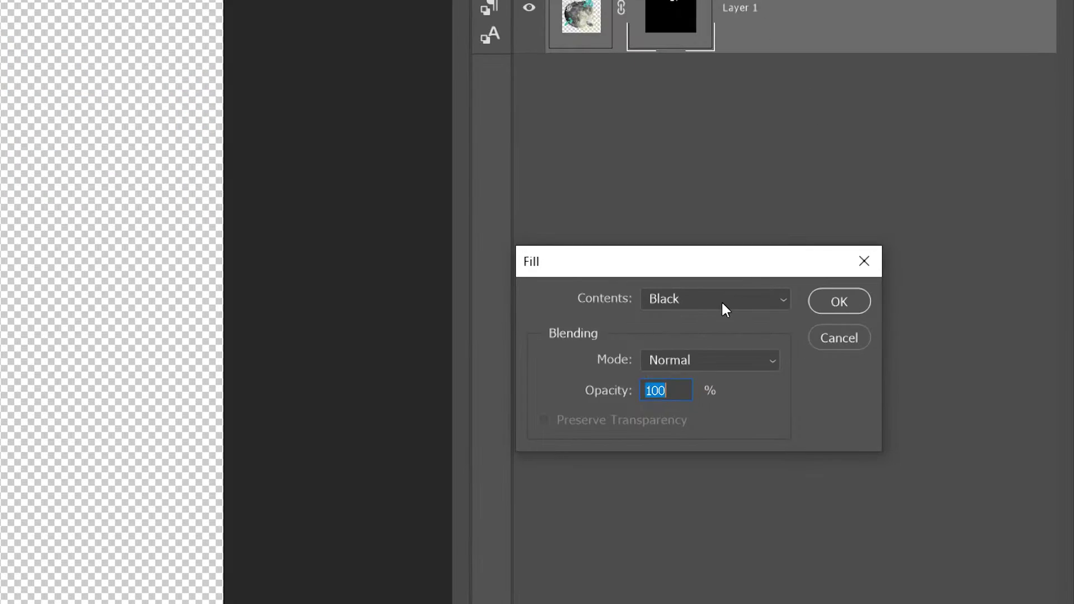
{"action": "left_click", "coordinate": [722, 300]}
{"action": "left_click", "coordinate": [702, 505]}
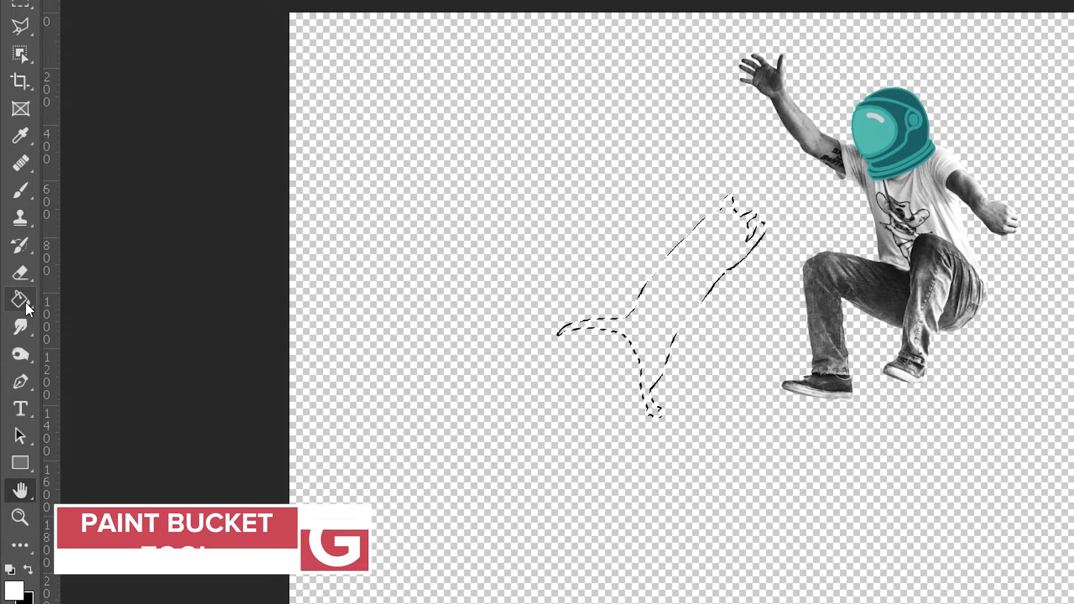
{"action": "left_click", "coordinate": [13, 220]}
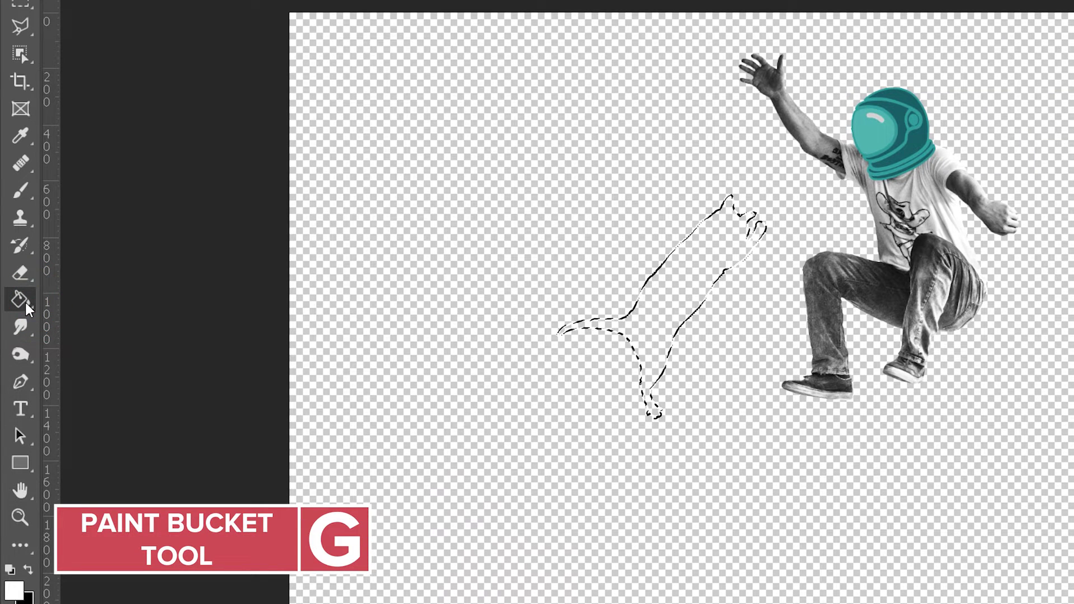
{"action": "left_click", "coordinate": [656, 340]}
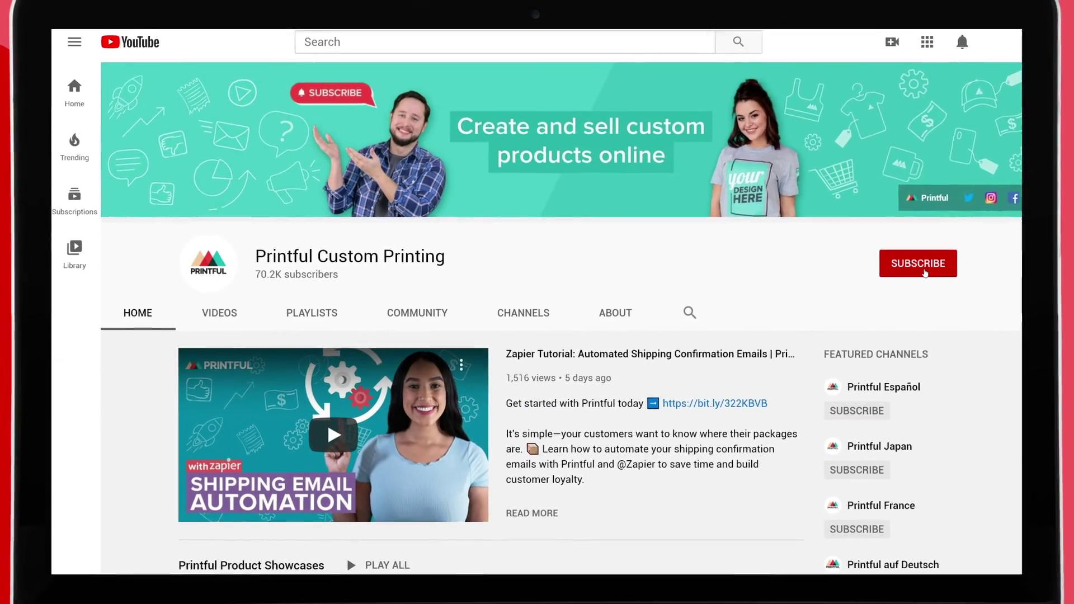
Step: Subscribe to Printful Custom Printing and set its notification bell to All
{"action": "left_click", "coordinate": [919, 273]}
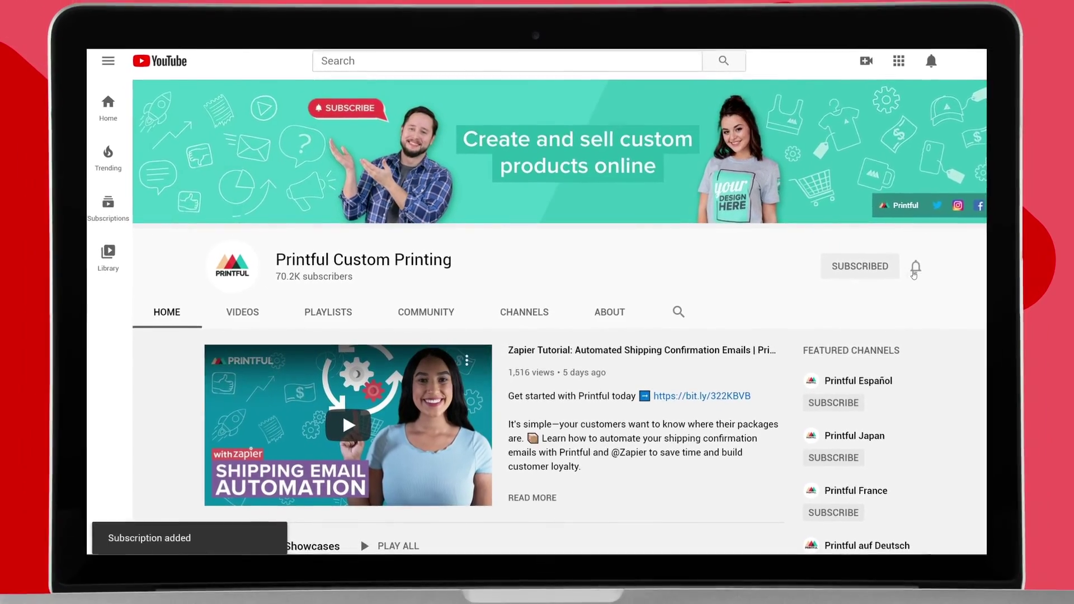
{"action": "left_click", "coordinate": [909, 270]}
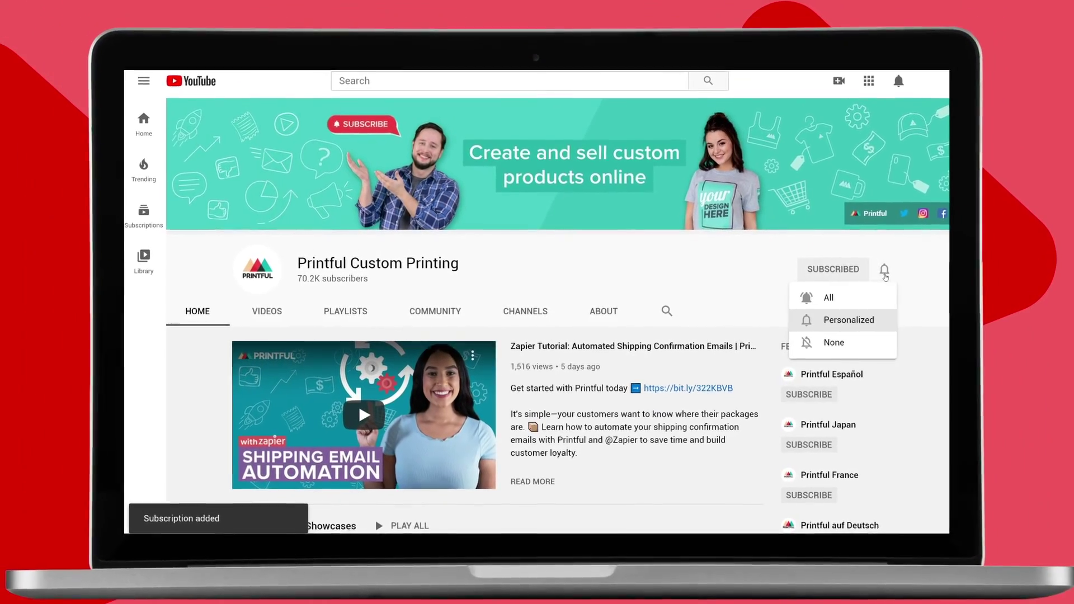
{"action": "left_click", "coordinate": [822, 298]}
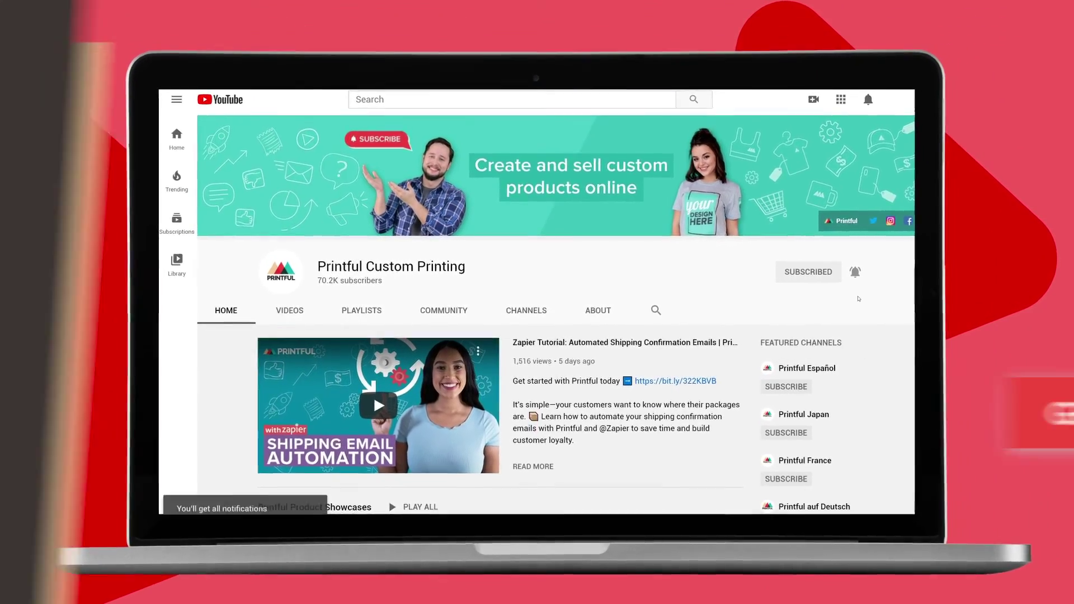